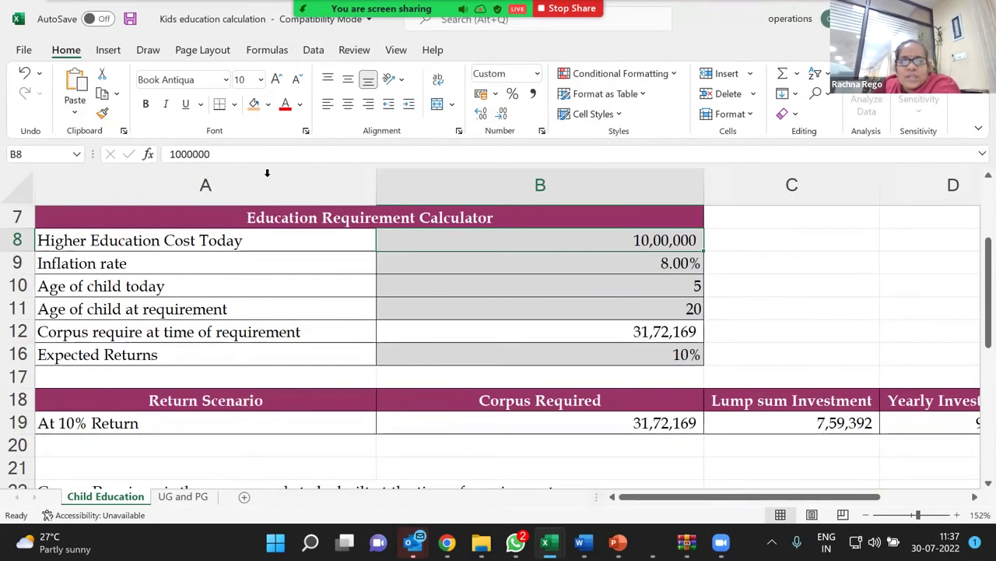
Set the Higher Education Cost Today to 1500000 in the Education Requirement Calculator
{"action": "left_click", "coordinate": [180, 153]}
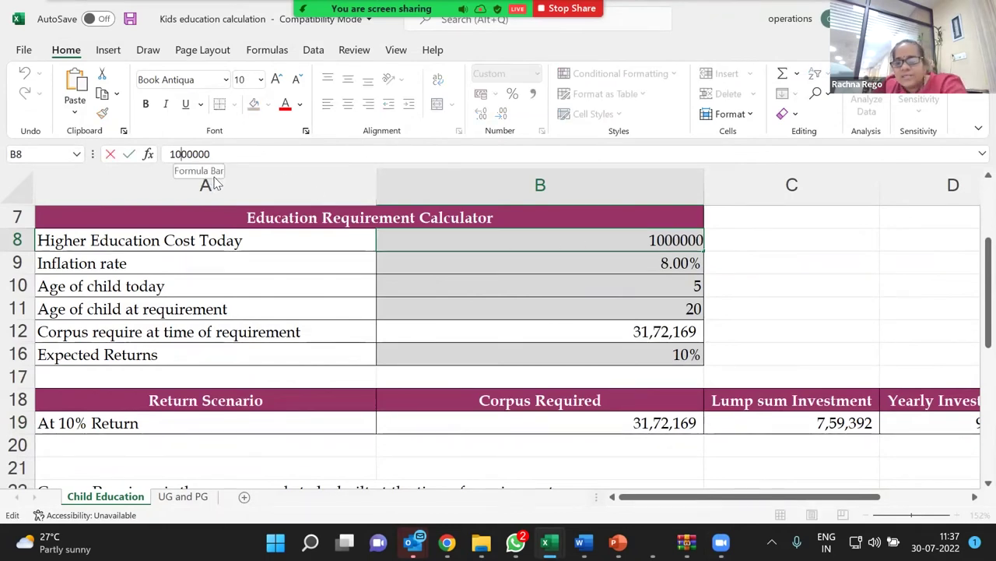
{"action": "key", "text": "BackSpace"}
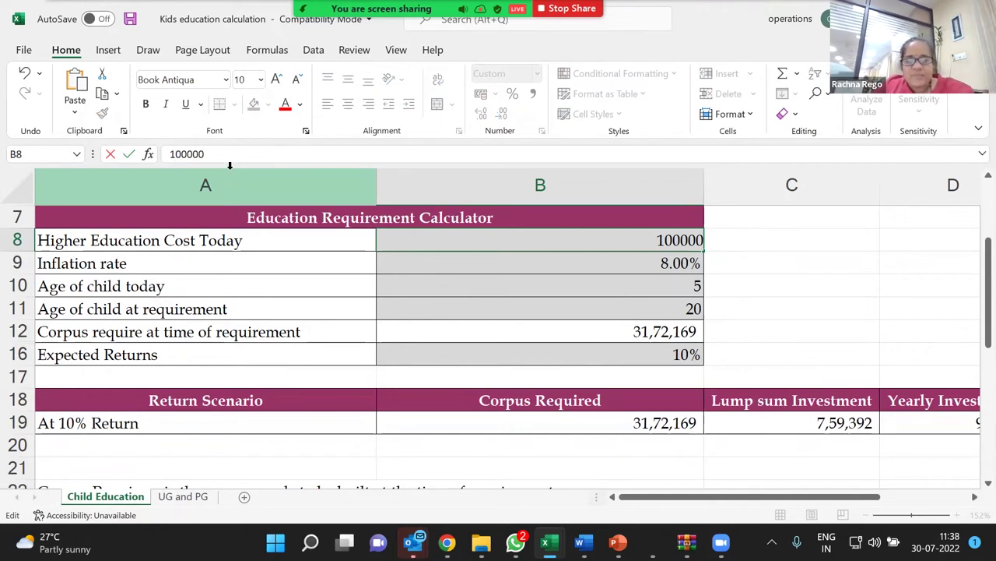
{"action": "type", "text": "5"}
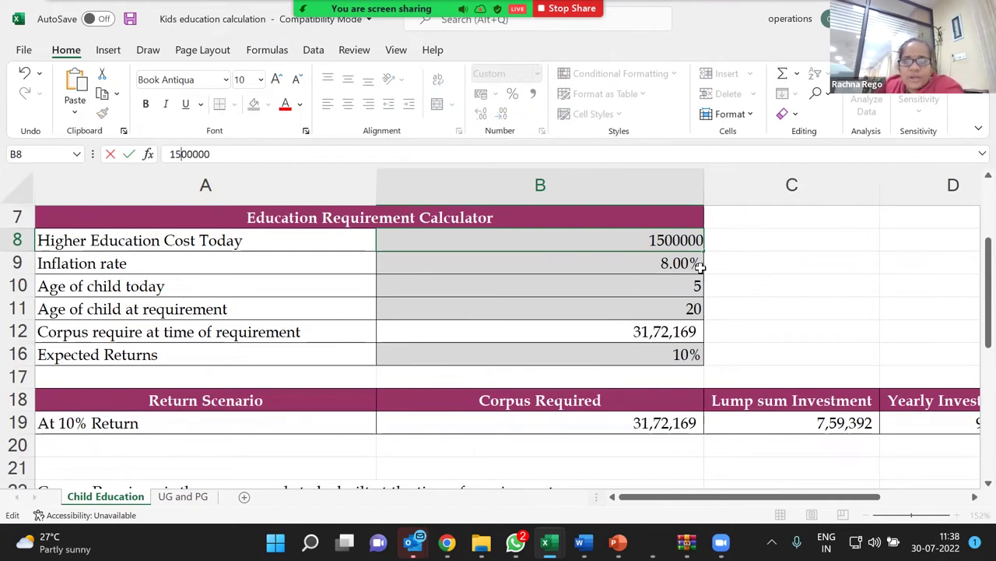
{"action": "key", "text": "Return"}
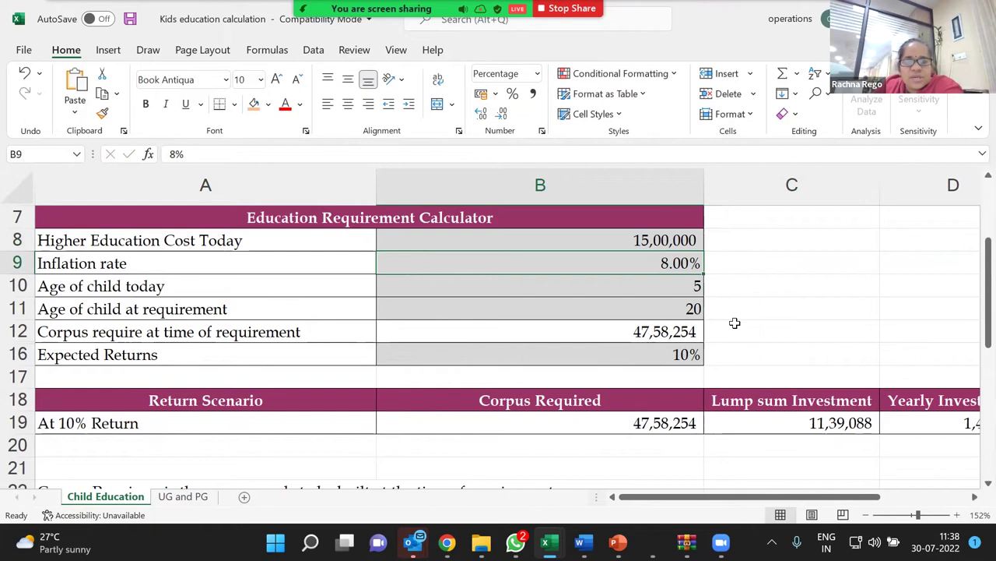
Set the age of child today to 3 and the age of child at requirement to 18
{"action": "key", "text": "Return"}
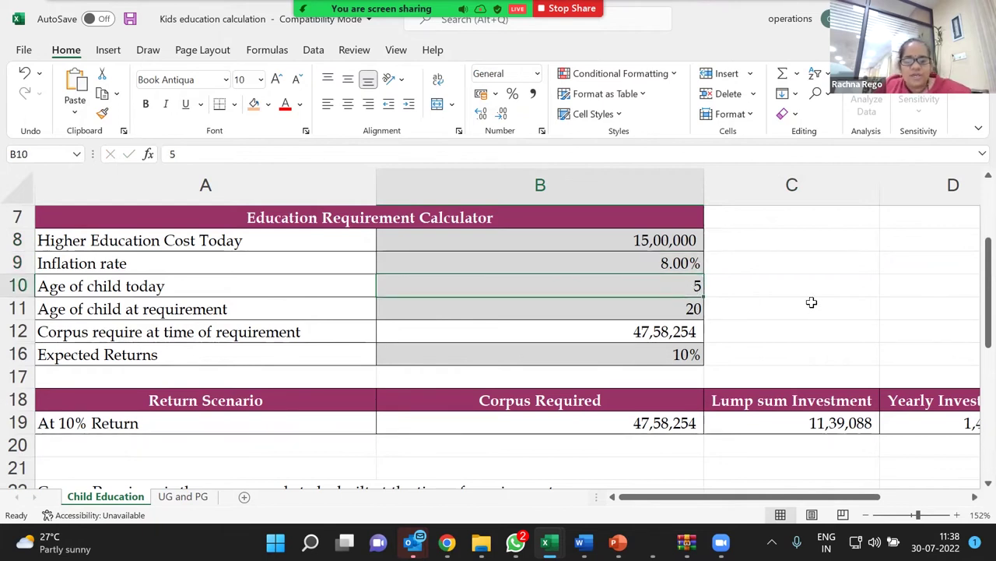
{"action": "type", "text": "3"}
{"action": "left_click", "coordinate": [811, 304]}
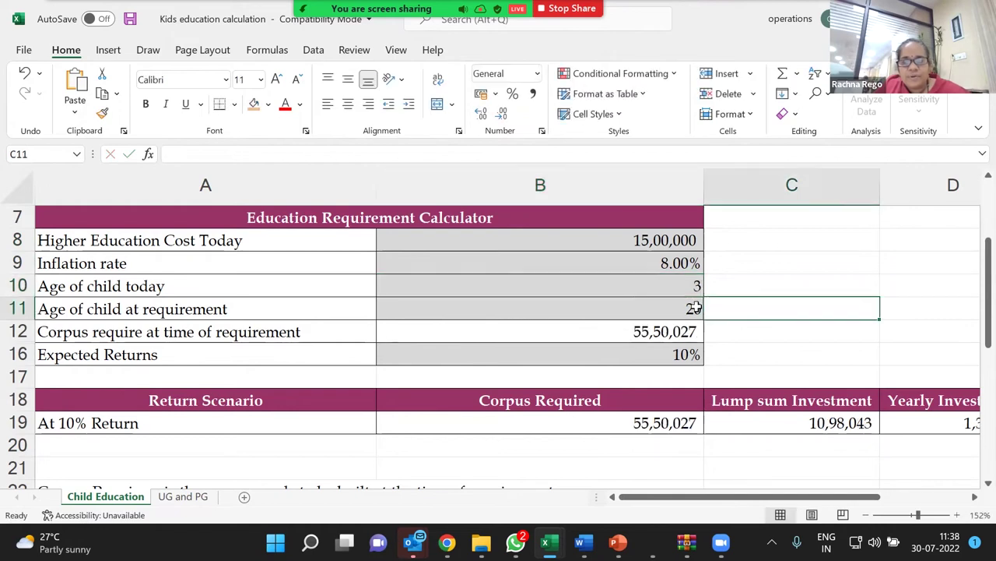
{"action": "key", "text": "Left"}
{"action": "type", "text": "18"}
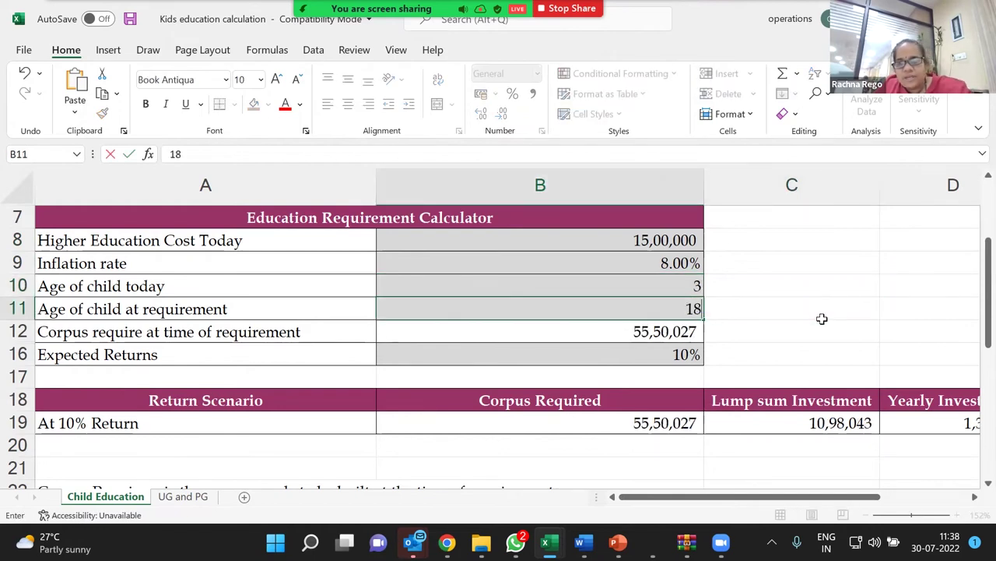
{"action": "key", "text": "Tab"}
{"action": "key", "text": "Return"}
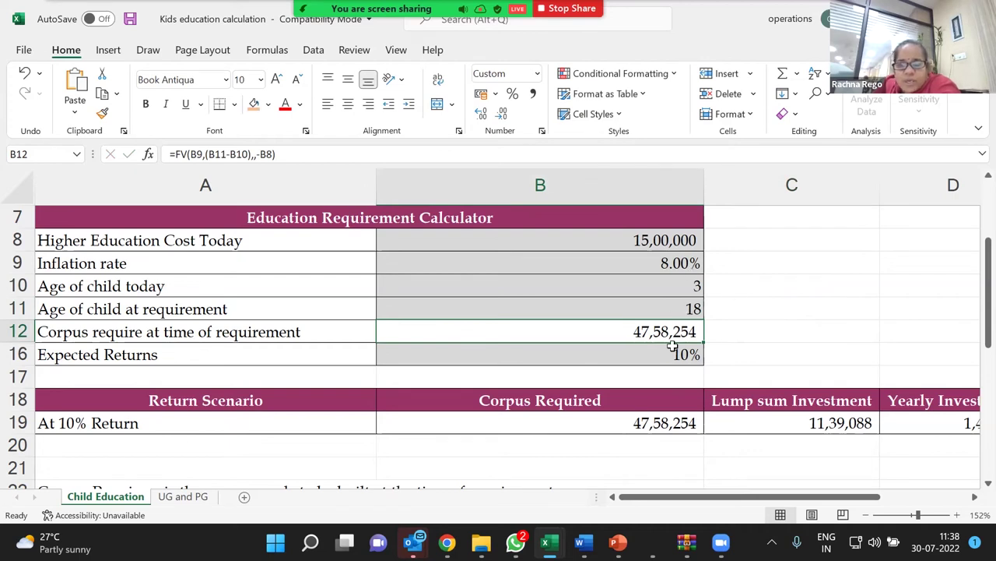
Narrow column B and set the calculator's Expected Returns to 12%
{"action": "left_click", "coordinate": [669, 286]}
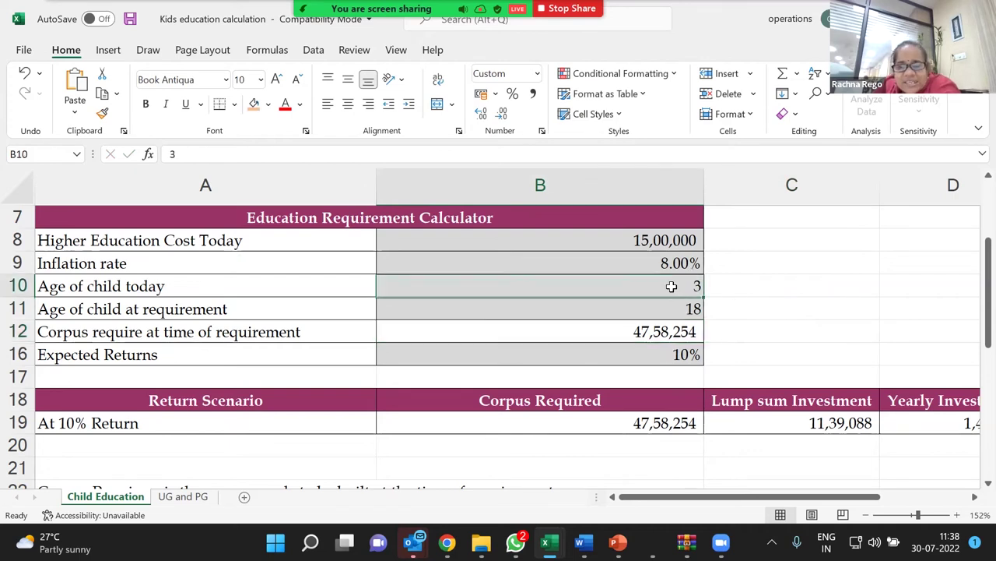
{"action": "left_click", "coordinate": [663, 310]}
{"action": "left_click", "coordinate": [668, 329]}
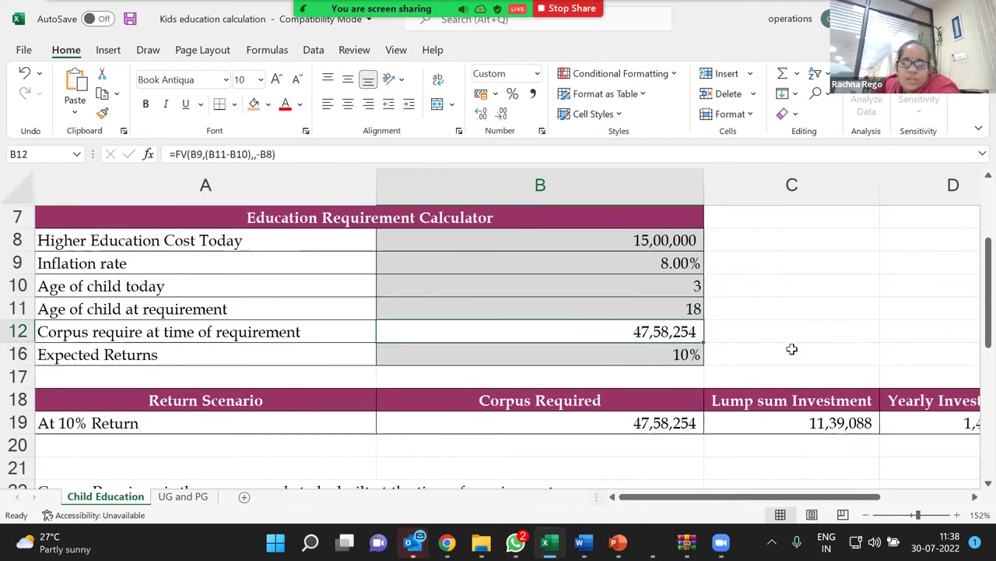
{"action": "left_click", "coordinate": [632, 358]}
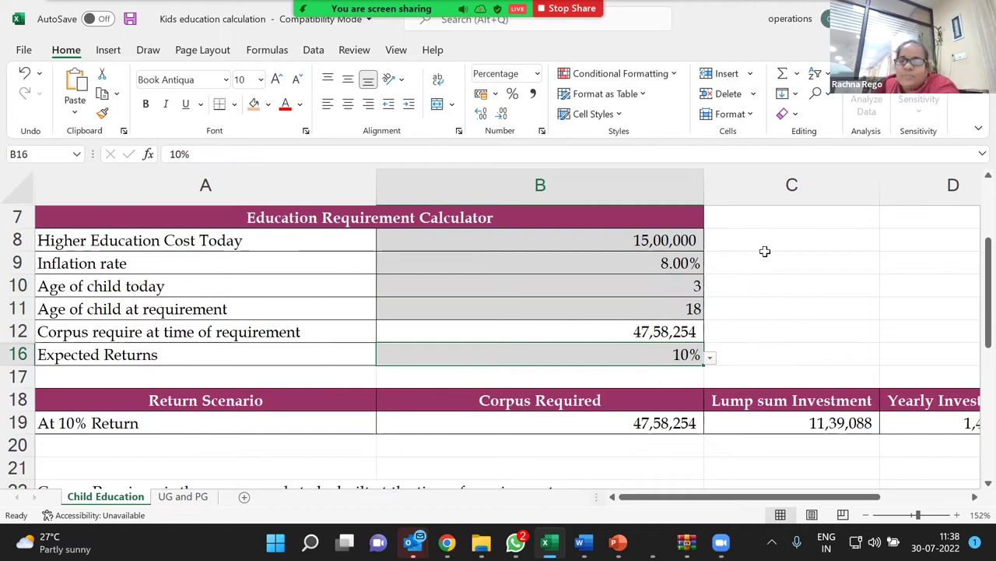
{"action": "left_click_drag", "start_coordinate": [704, 184], "coordinate": [639, 372]}
{"action": "left_click", "coordinate": [649, 358]}
{"action": "left_click", "coordinate": [465, 440]}
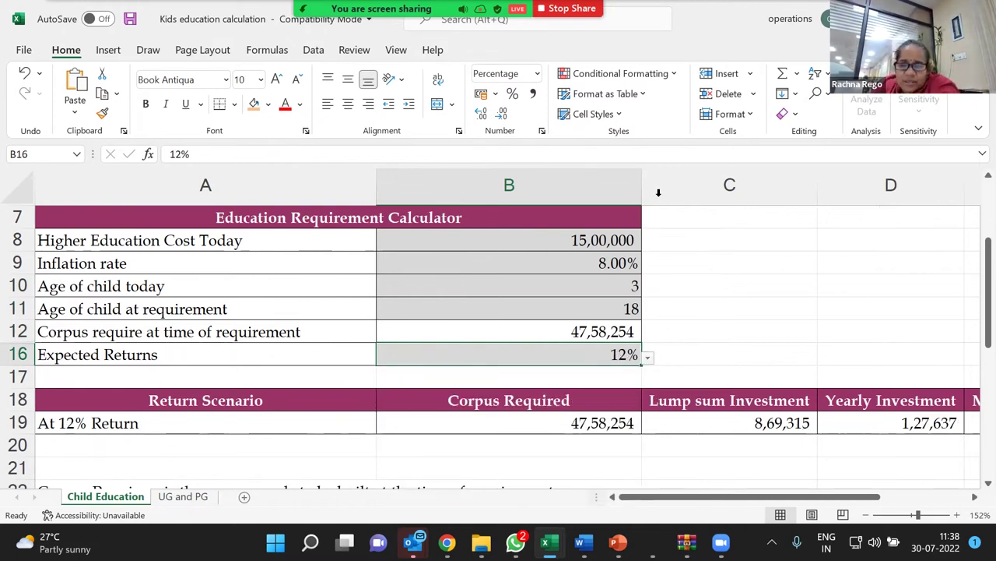
Examine the corpus required and the lump sum, yearly and monthly investment amounts for the 12% return scenario
{"action": "left_click", "coordinate": [596, 432]}
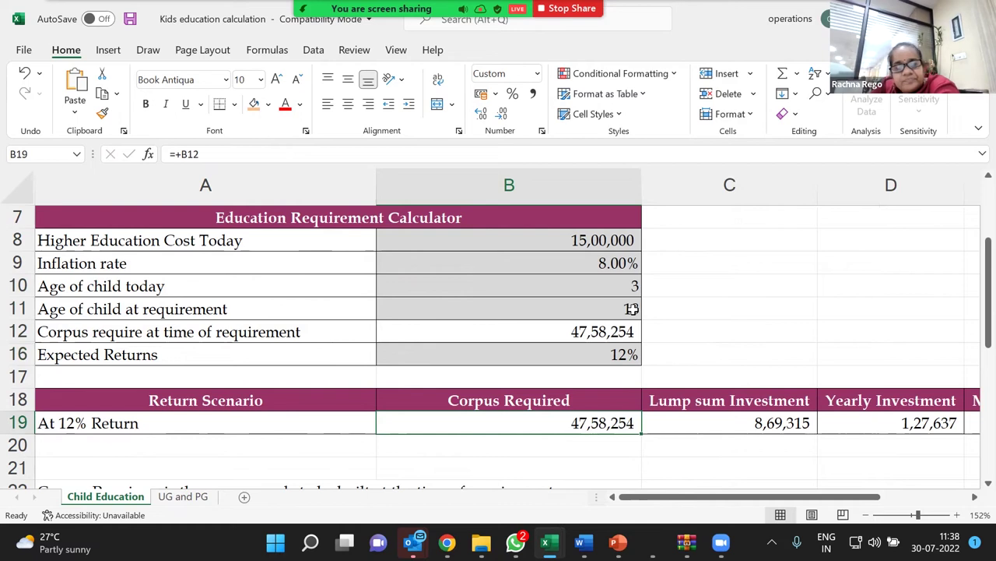
{"action": "key", "text": "Up"}
{"action": "key", "text": "Up"}
{"action": "key", "text": "Up"}
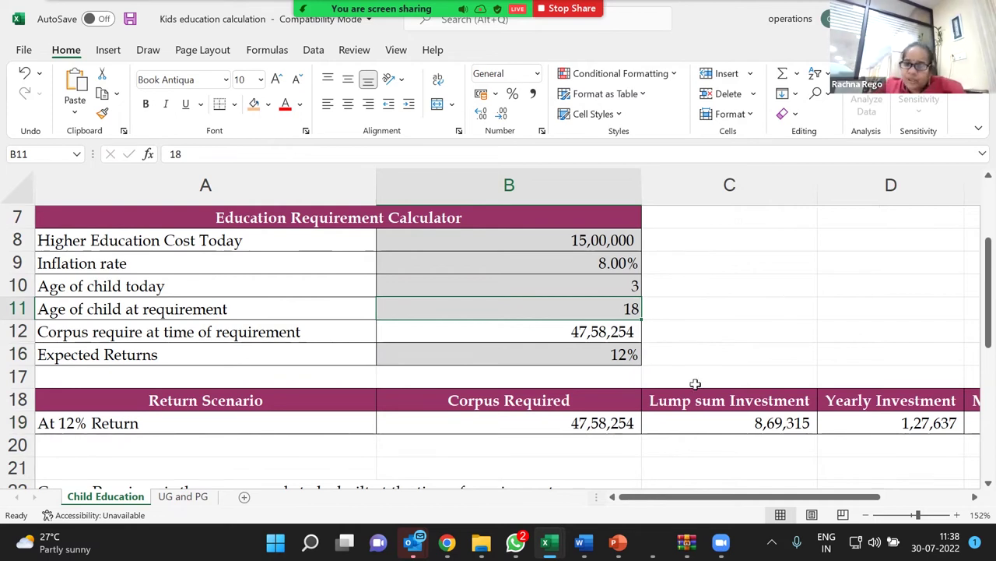
{"action": "left_click", "coordinate": [793, 424]}
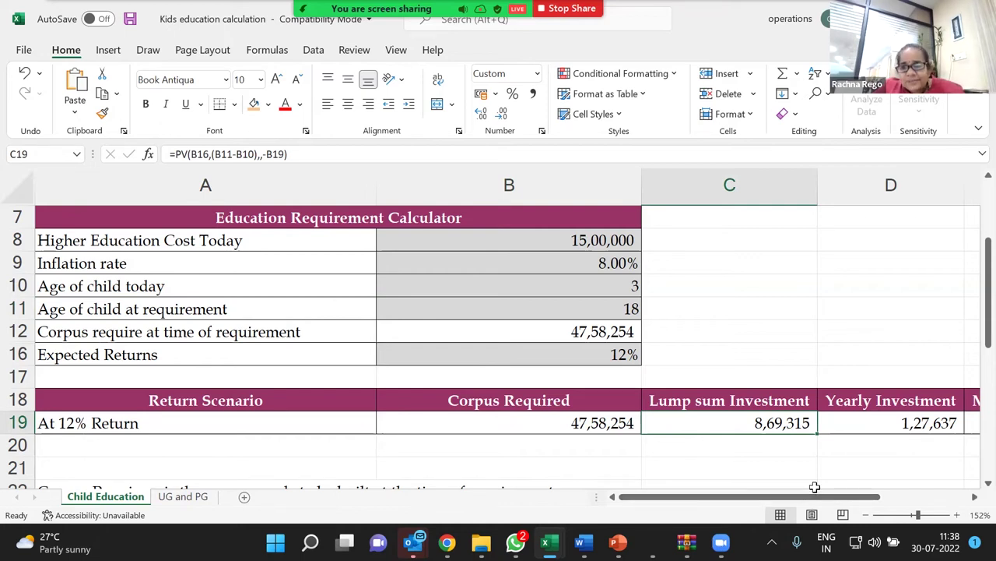
{"action": "left_click", "coordinate": [604, 333]}
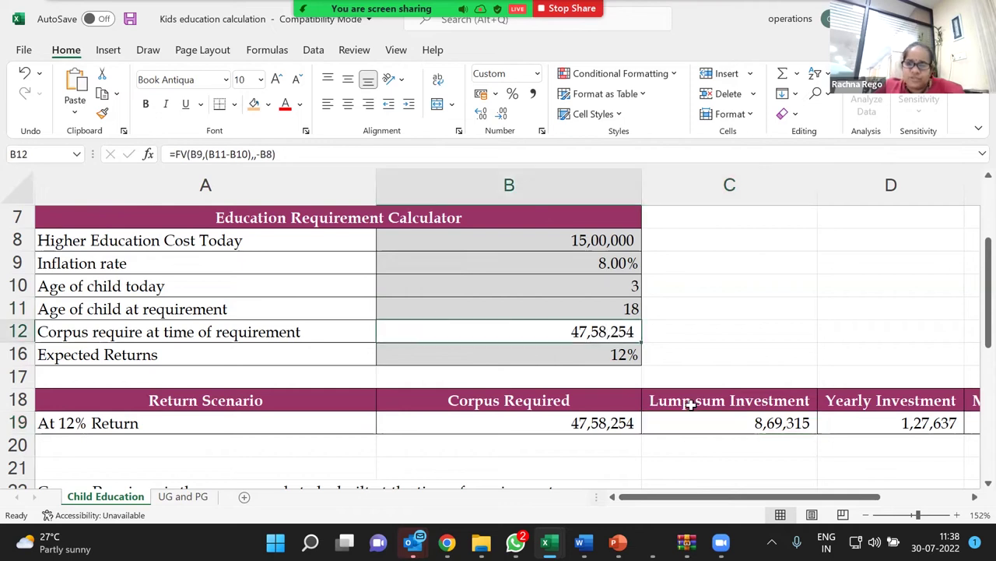
{"action": "left_click", "coordinate": [757, 418]}
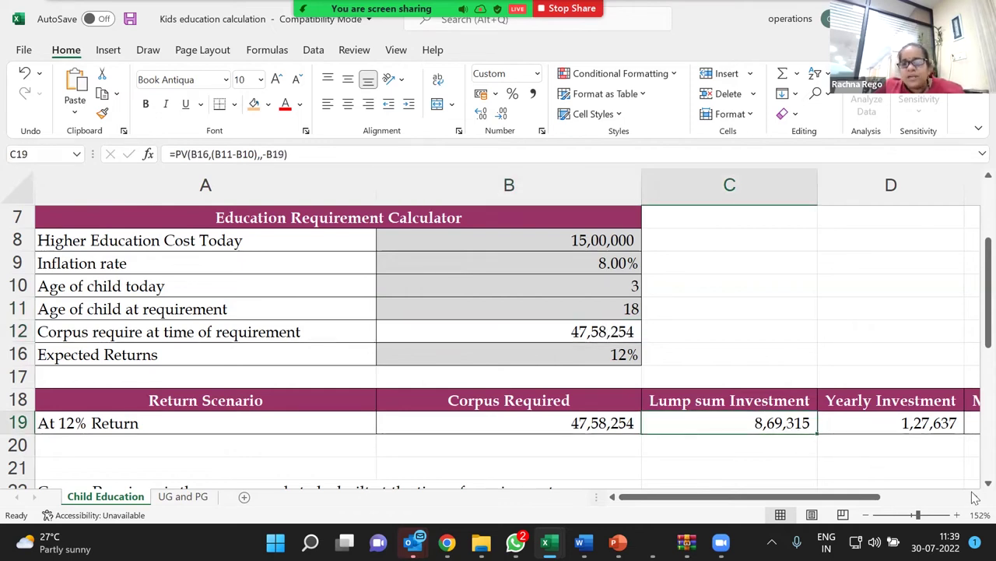
{"action": "left_click", "coordinate": [280, 422]}
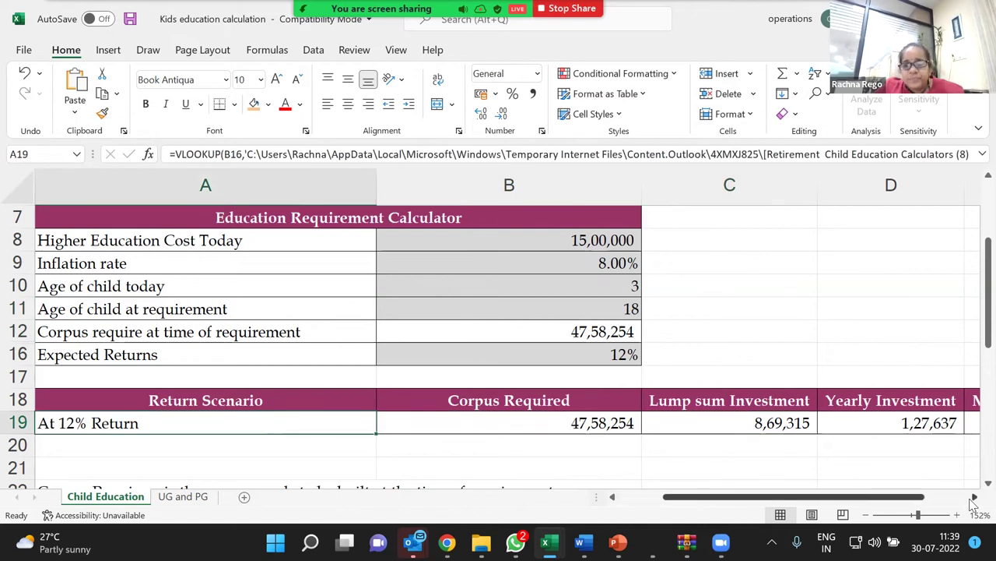
{"action": "left_click", "coordinate": [974, 497]}
{"action": "left_click", "coordinate": [585, 423]}
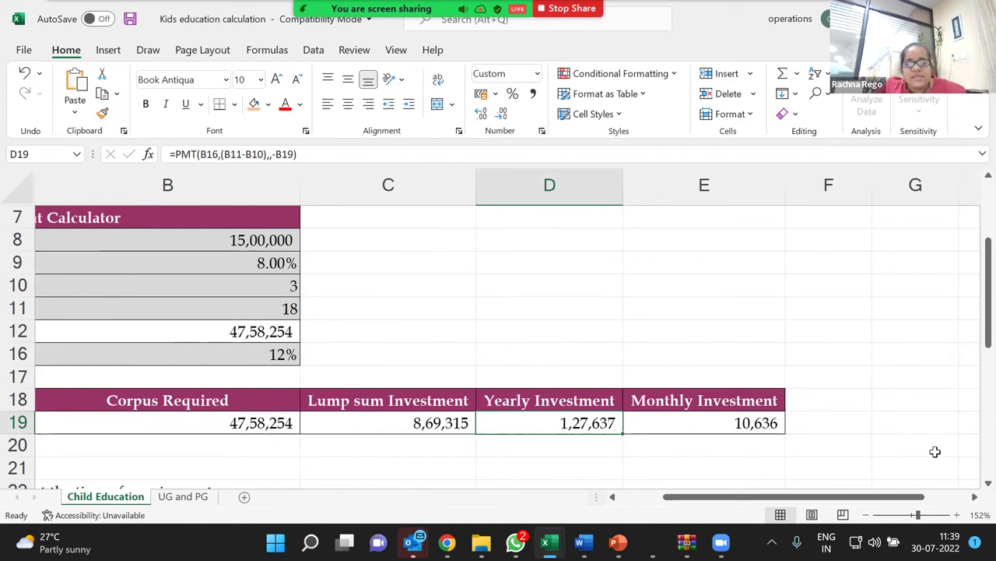
{"action": "key", "text": "Right"}
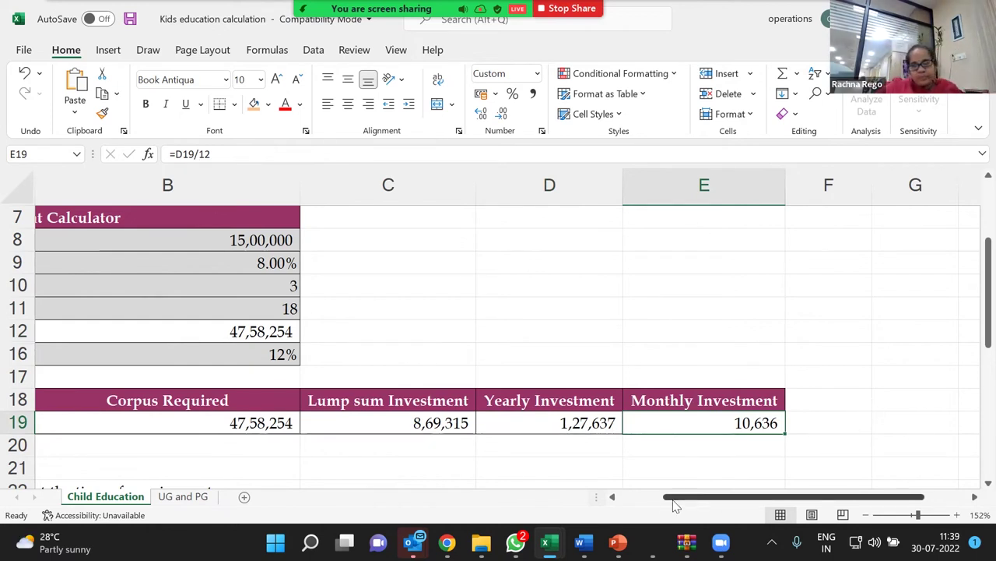
Change the age of child today to 10 in the Education Requirement Calculator
{"action": "left_click", "coordinate": [612, 497]}
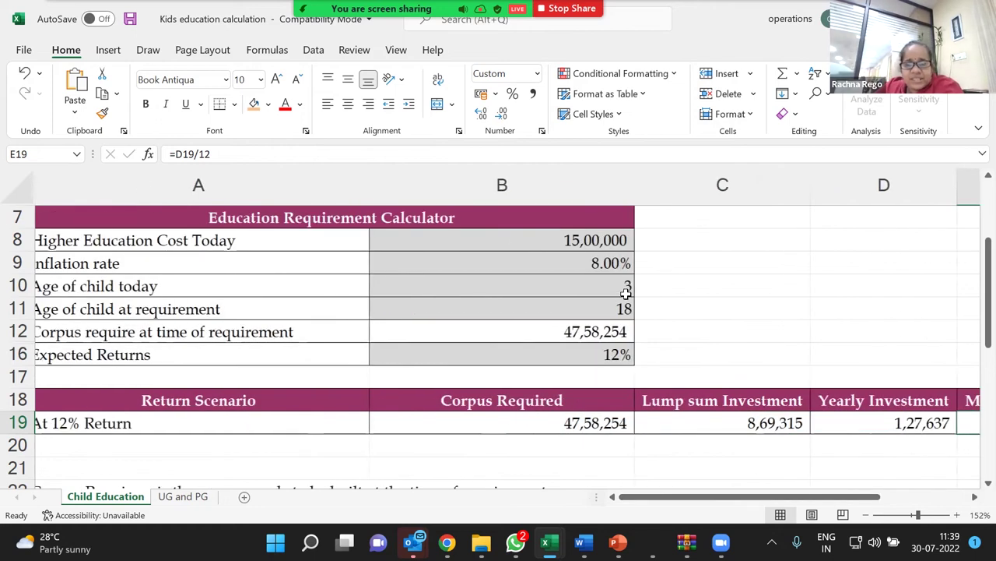
{"action": "left_click", "coordinate": [630, 288]}
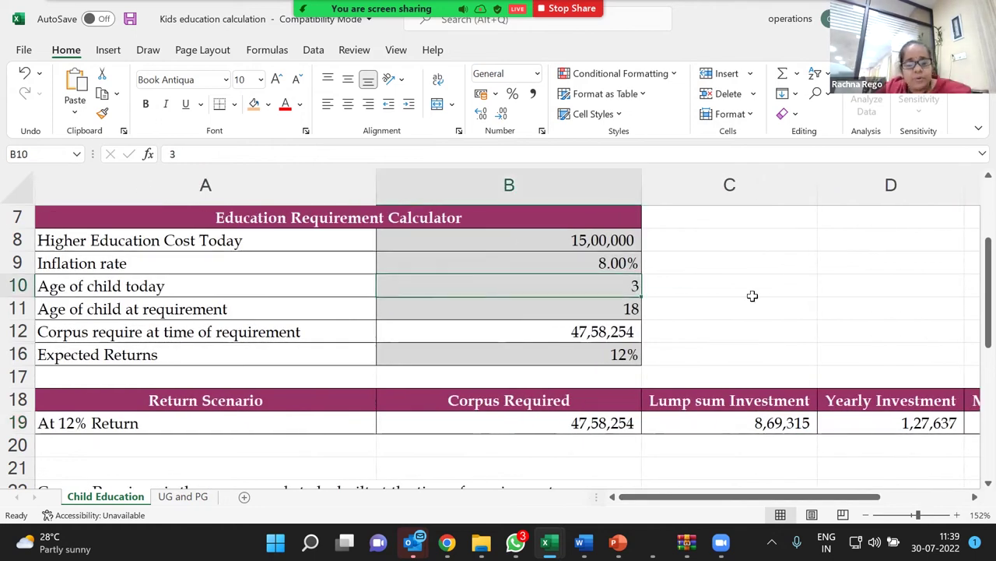
{"action": "type", "text": "1"}
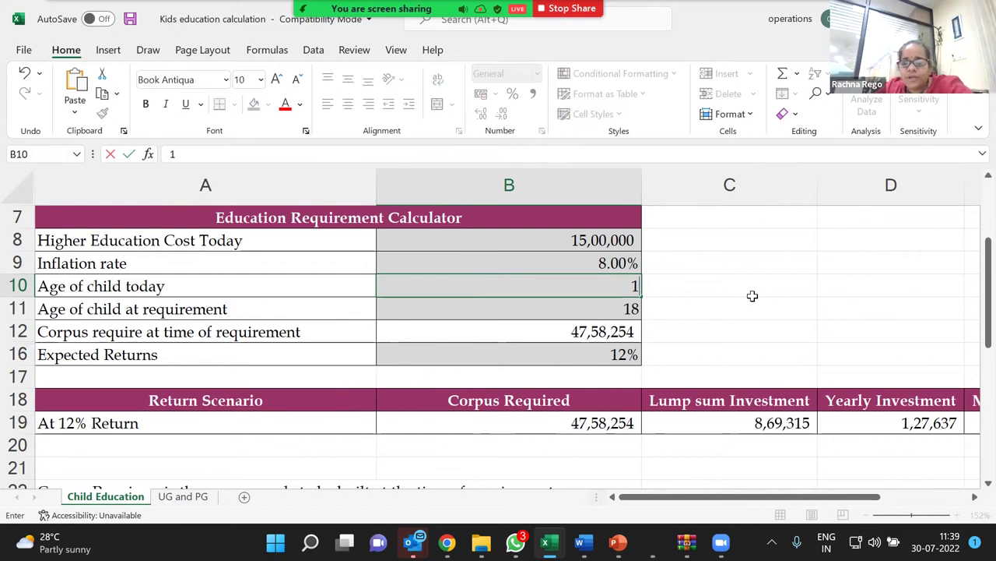
{"action": "type", "text": "0"}
{"action": "left_click", "coordinate": [724, 296]}
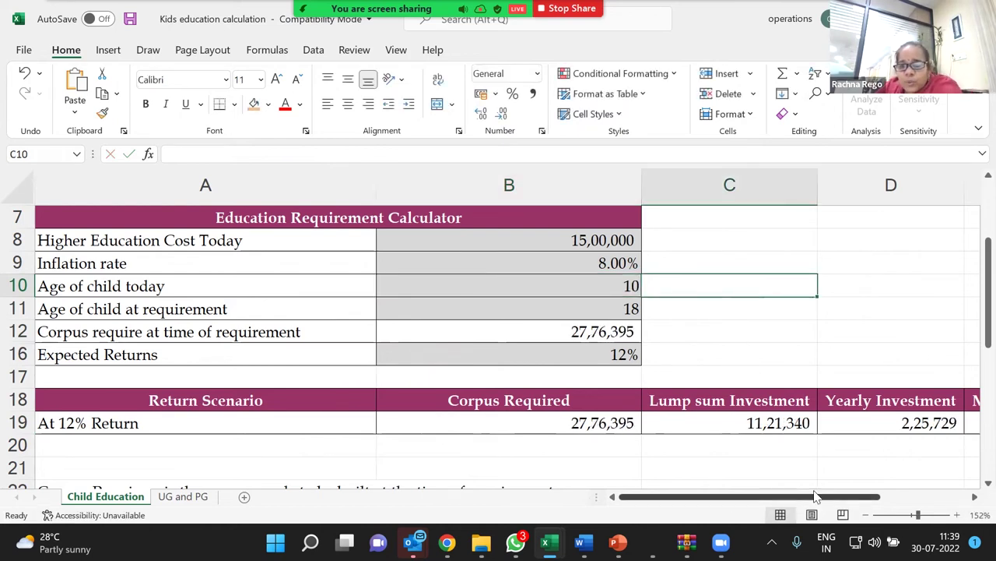
Review the monthly investment for the 10-year-old child together with the cost and age inputs and the other investment amounts
{"action": "left_click", "coordinate": [484, 428]}
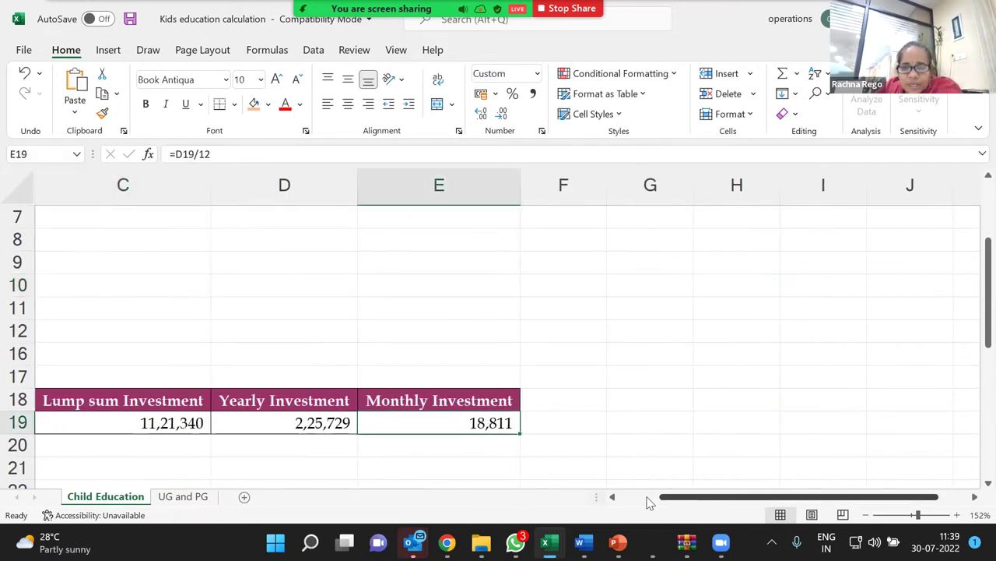
{"action": "left_click", "coordinate": [650, 502]}
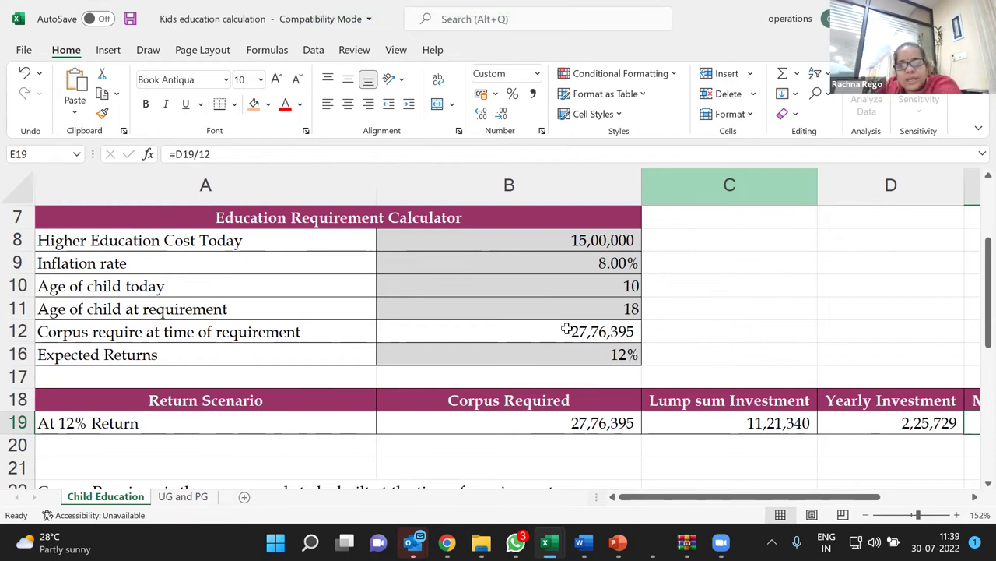
{"action": "left_click", "coordinate": [741, 285]}
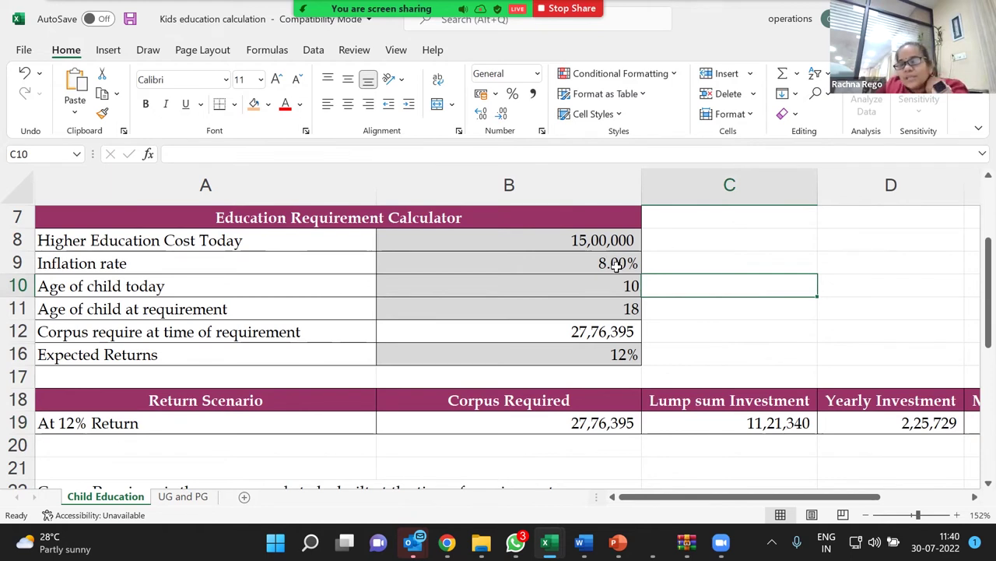
{"action": "key", "text": "Left"}
{"action": "key", "text": "Up"}
{"action": "key", "text": "Up"}
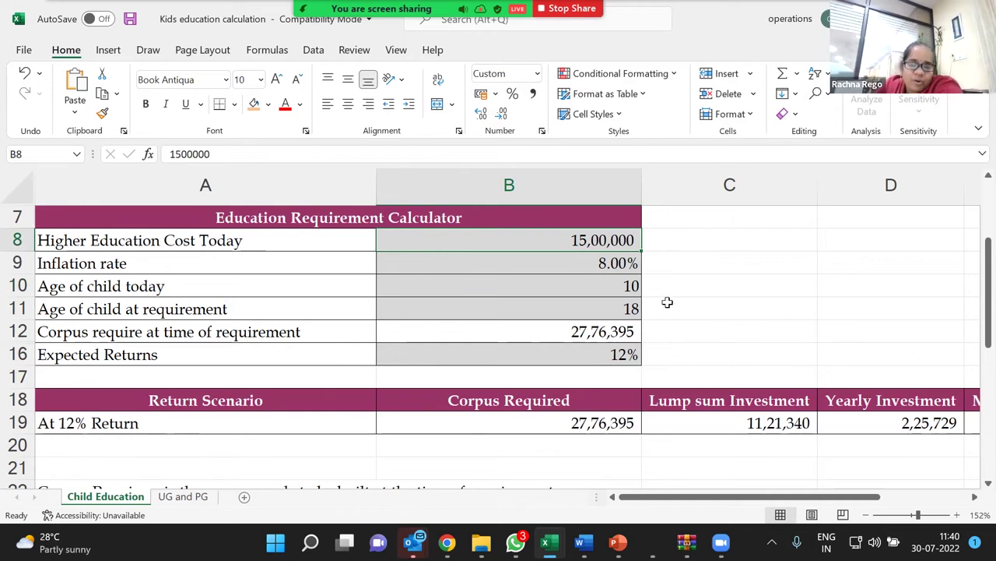
{"action": "left_click", "coordinate": [593, 288]}
{"action": "left_click", "coordinate": [594, 307]}
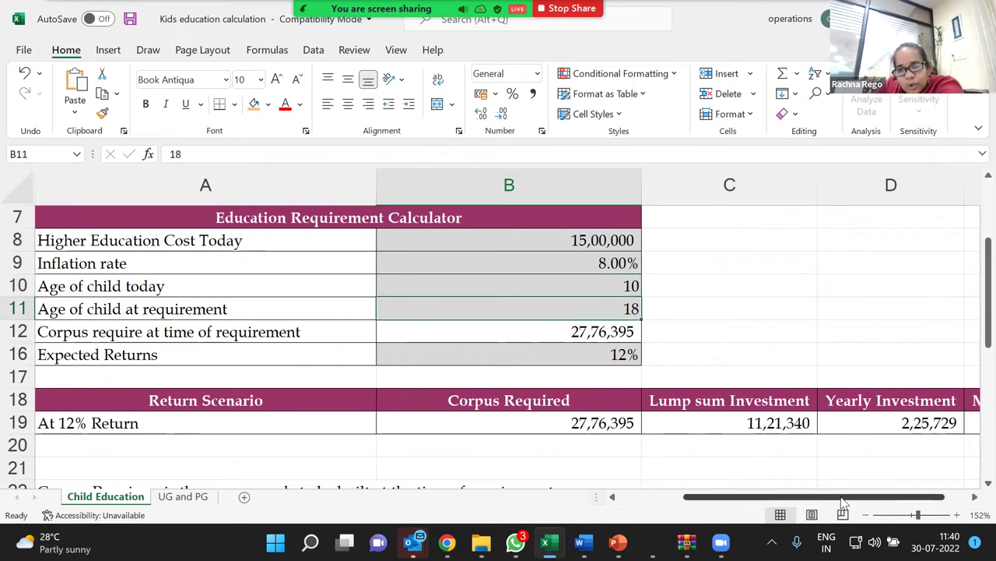
{"action": "scroll", "coordinate": [519, 322], "scroll_direction": "right", "scroll_amount": 5}
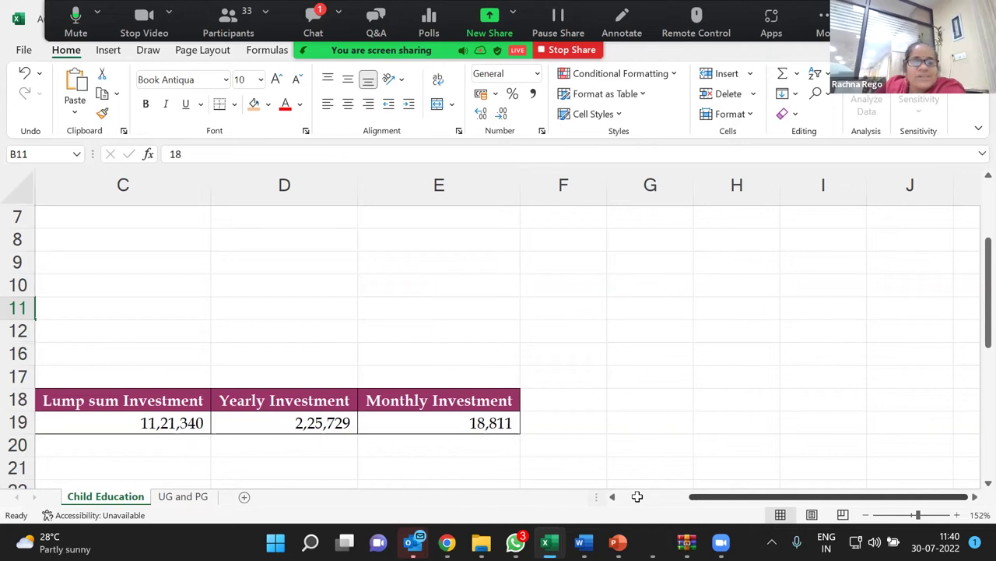
{"action": "left_click", "coordinate": [612, 496]}
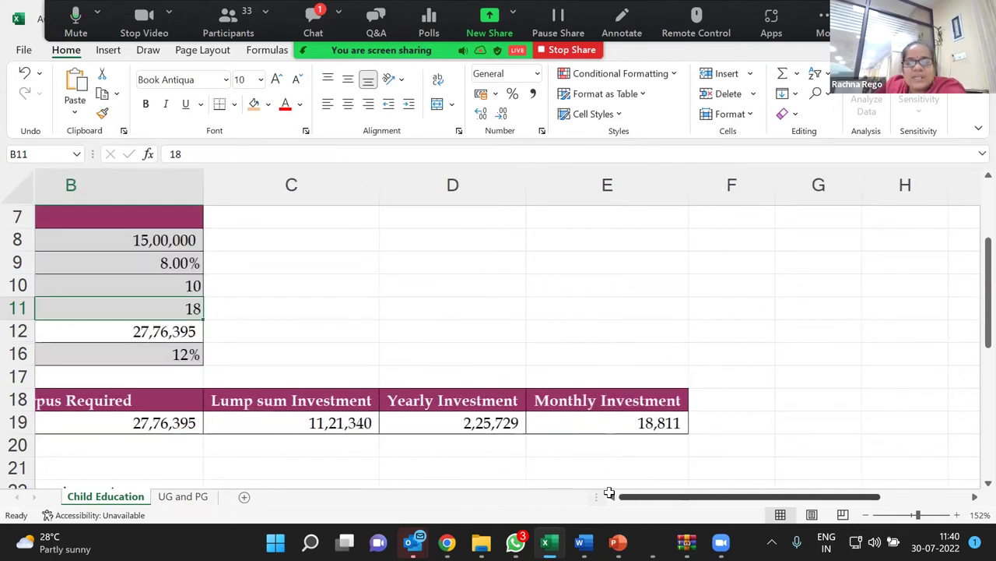
{"action": "left_click", "coordinate": [612, 496]}
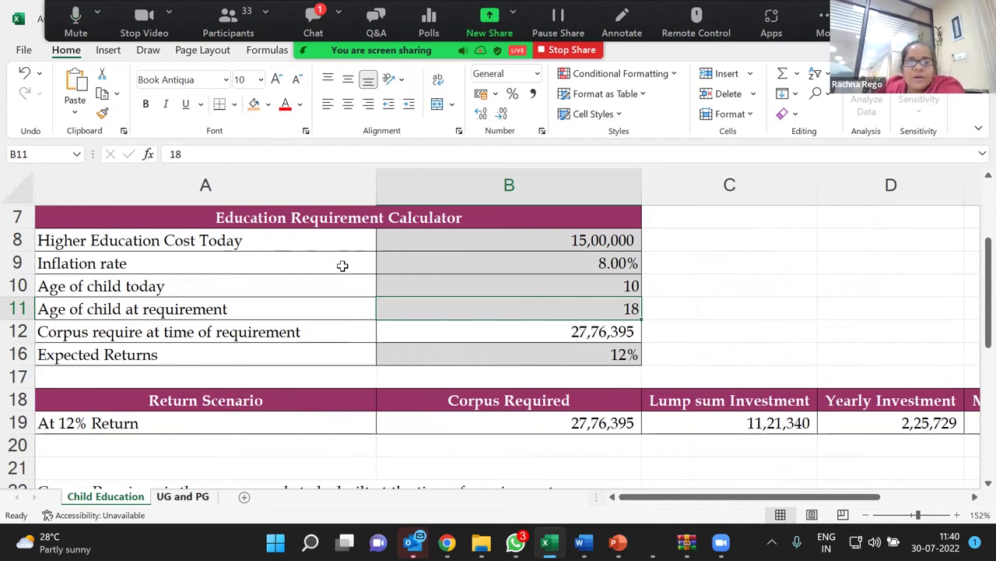
Show the UG and PG sheet and inspect the current cost and number of years in the Kids UG table
{"action": "key", "text": "ctrl+Page_Down"}
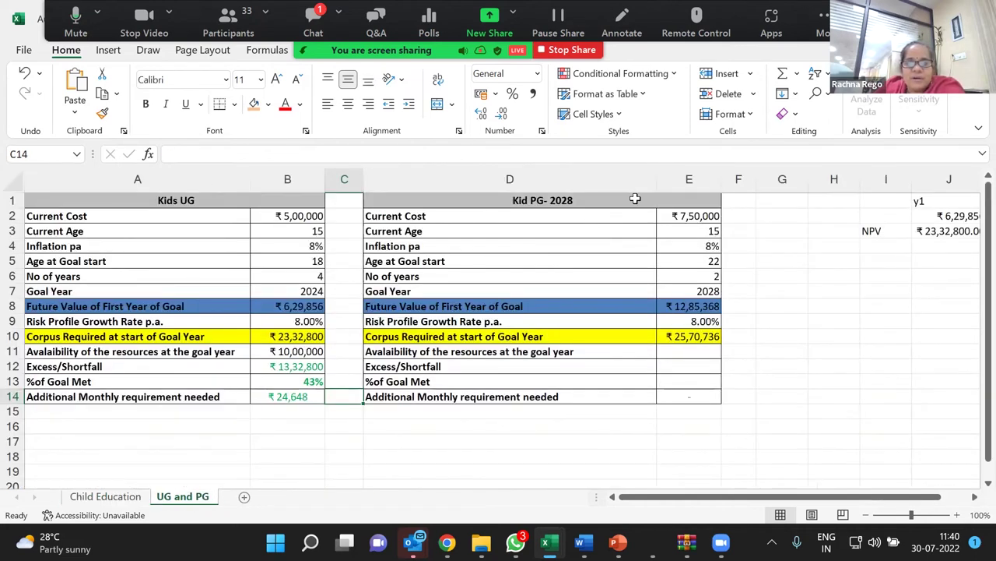
{"action": "left_click", "coordinate": [285, 216]}
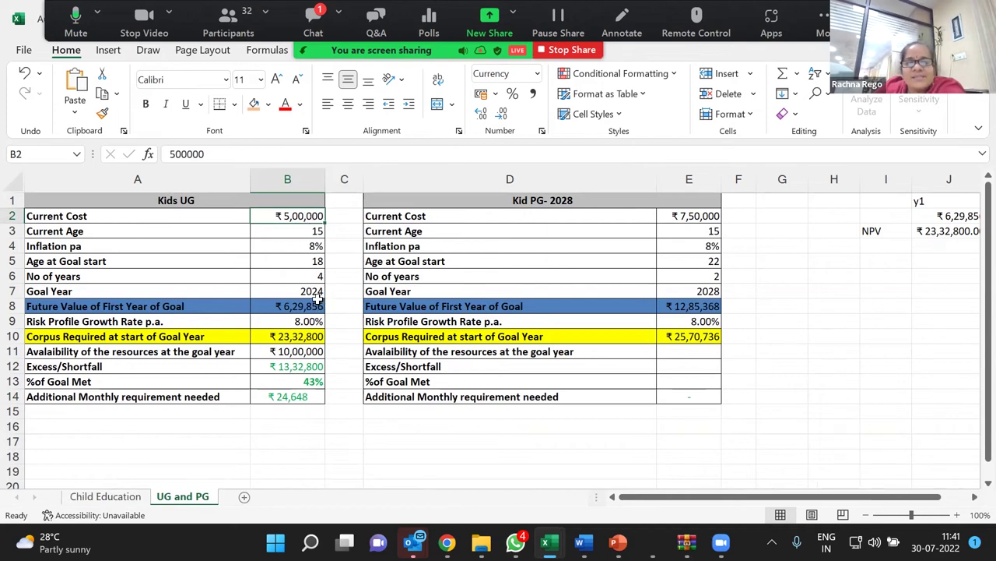
{"action": "left_click_drag", "start_coordinate": [315, 277], "coordinate": [315, 262]}
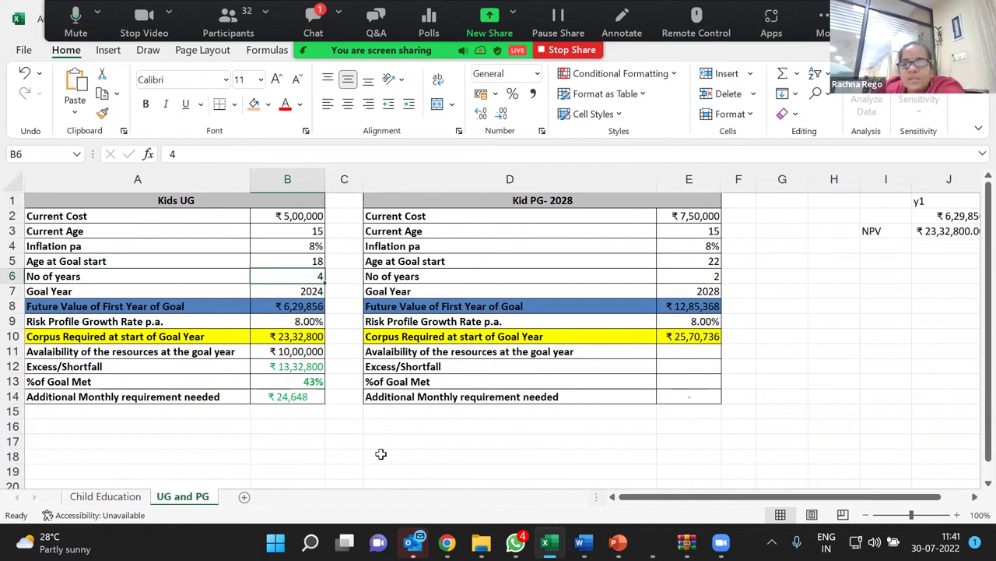
Inspect the current cost, the future value formula for the first goal year and the number of years in the Kid PG table
{"action": "left_click", "coordinate": [689, 220]}
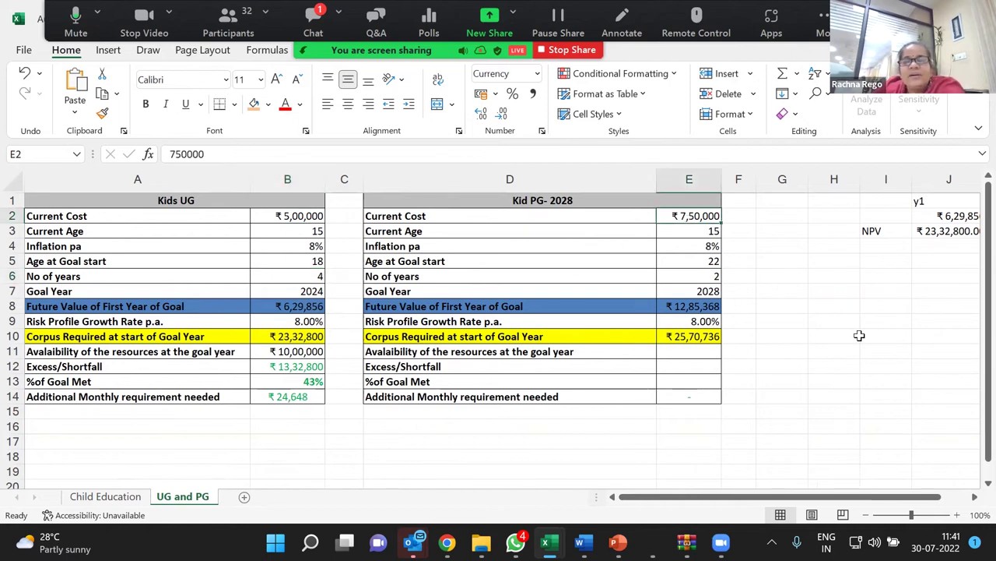
{"action": "left_click", "coordinate": [705, 306]}
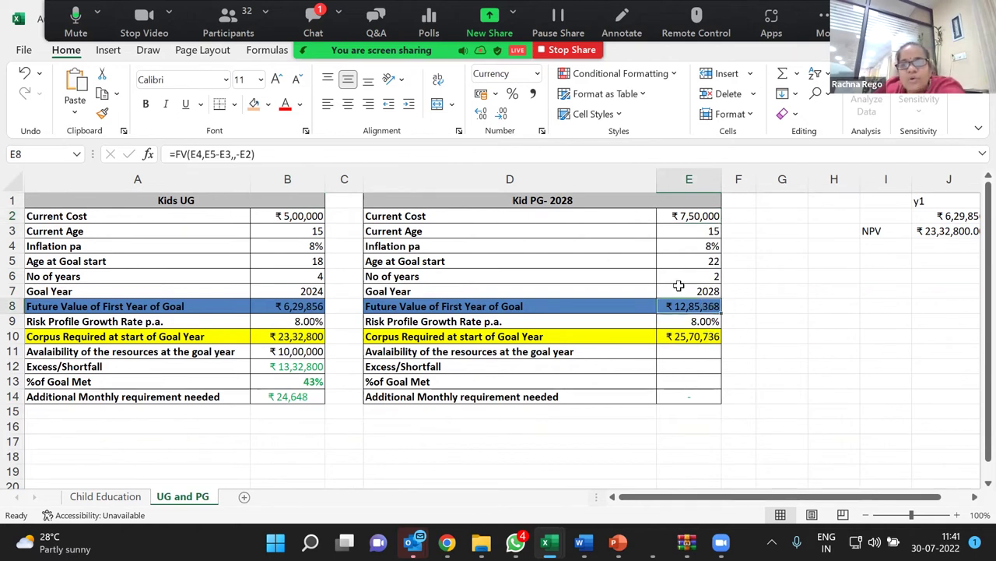
{"action": "left_click", "coordinate": [685, 281]}
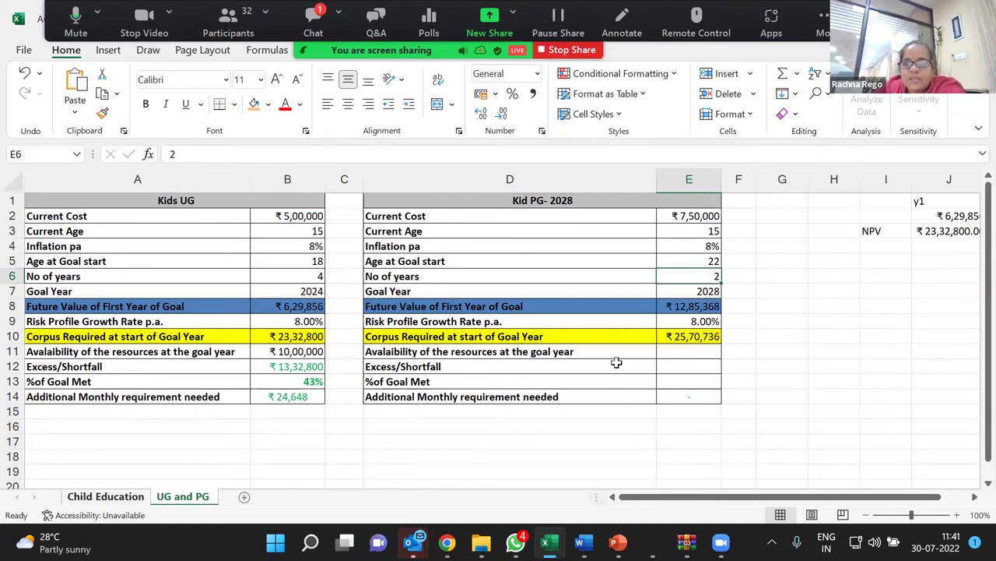
Check the corpus formula on the Child Education sheet and the additional monthly requirement formula in the Kids UG table
{"action": "key", "text": "ctrl+Page_Up"}
{"action": "left_click", "coordinate": [615, 336]}
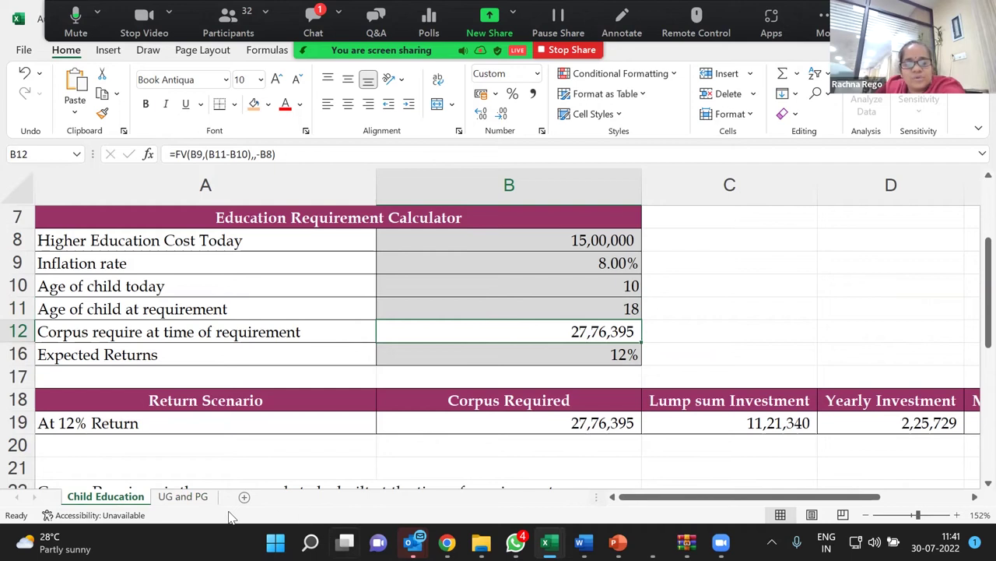
{"action": "key", "text": "ctrl+Page_Down"}
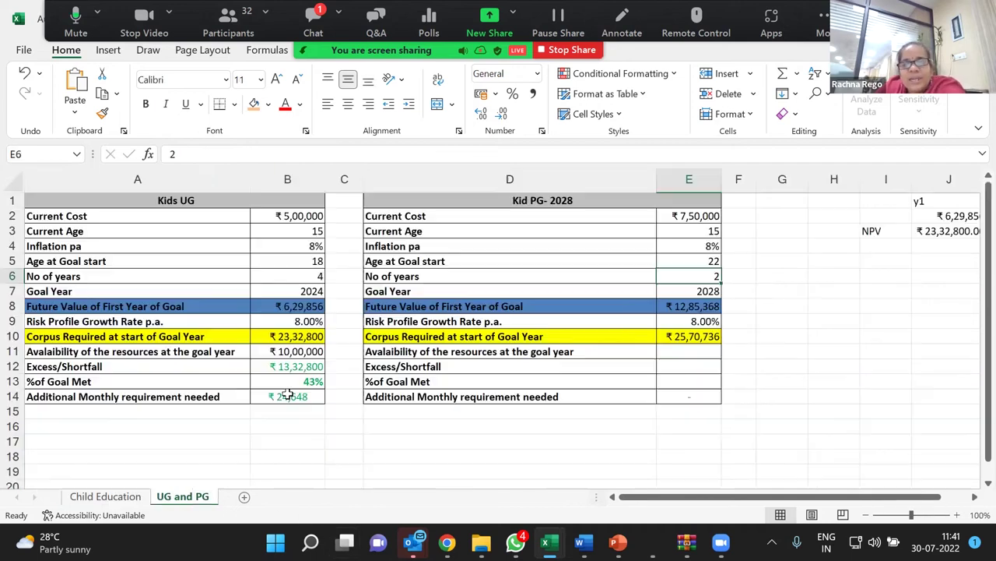
{"action": "left_click", "coordinate": [305, 398]}
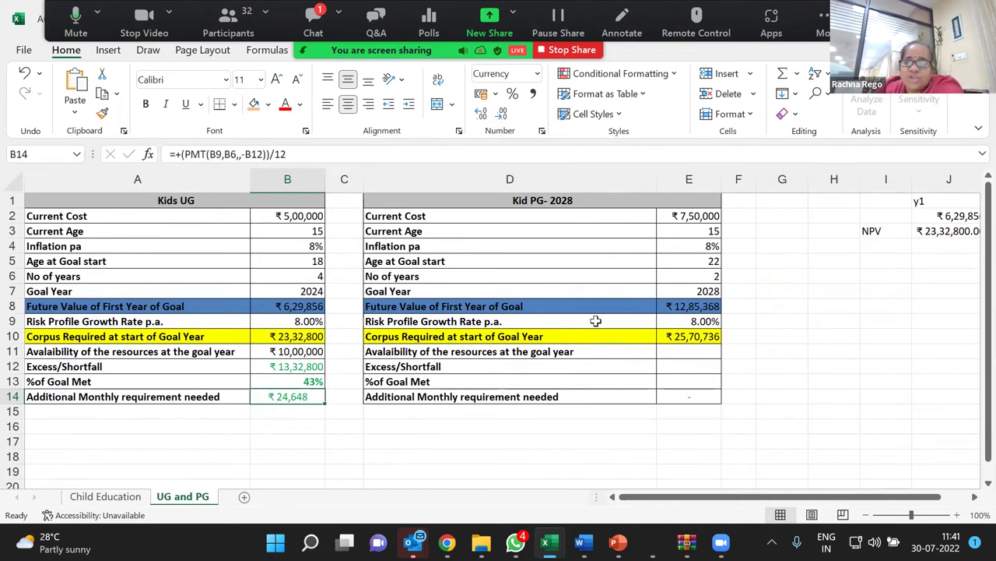
{"action": "key", "text": "ctrl+Up"}
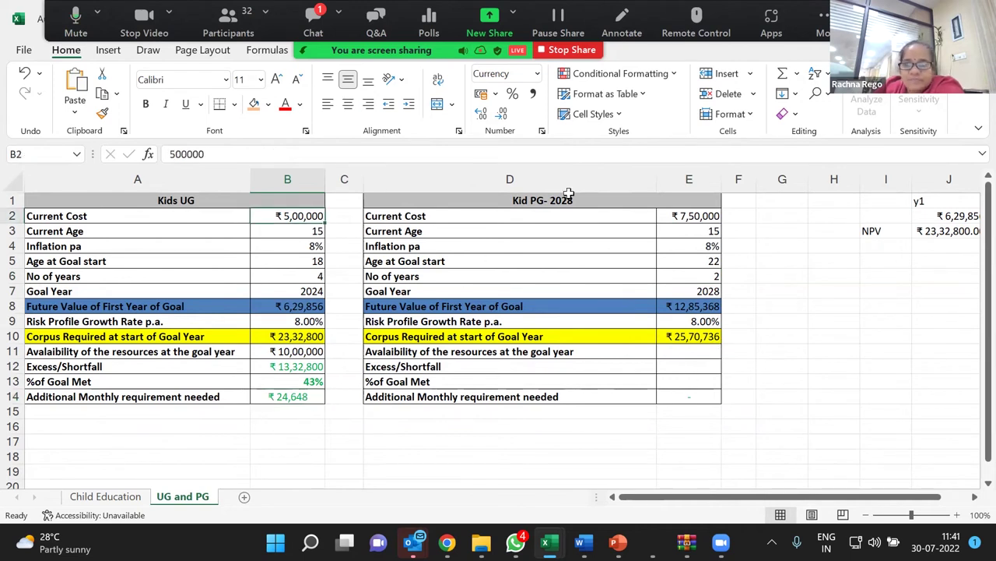
Stop sharing the workbook, switch to PowerPoint and start the slide show from slide 18, Different Investment Options
{"action": "left_click", "coordinate": [572, 50]}
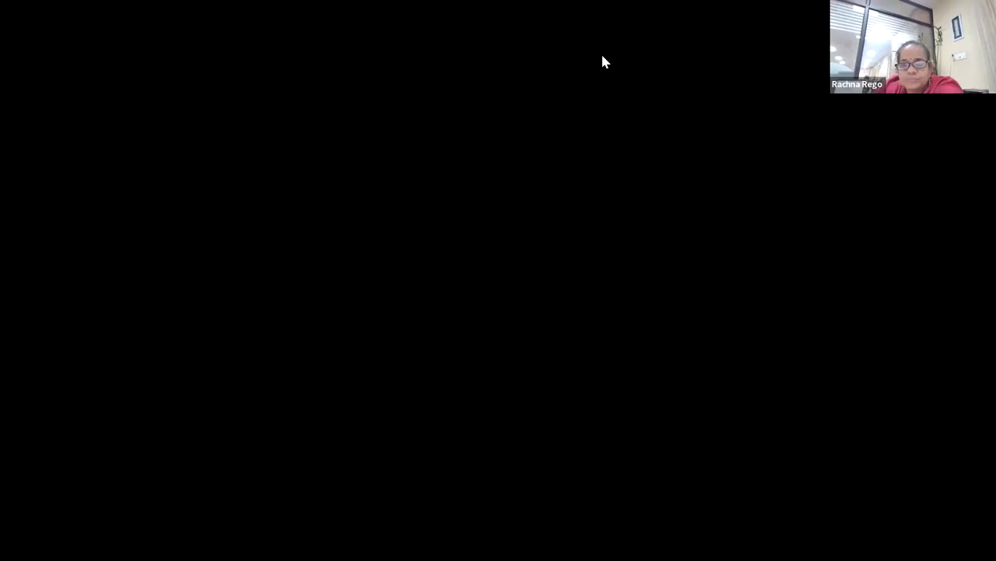
{"action": "scroll", "coordinate": [701, 403], "scroll_direction": "down", "scroll_amount": 1}
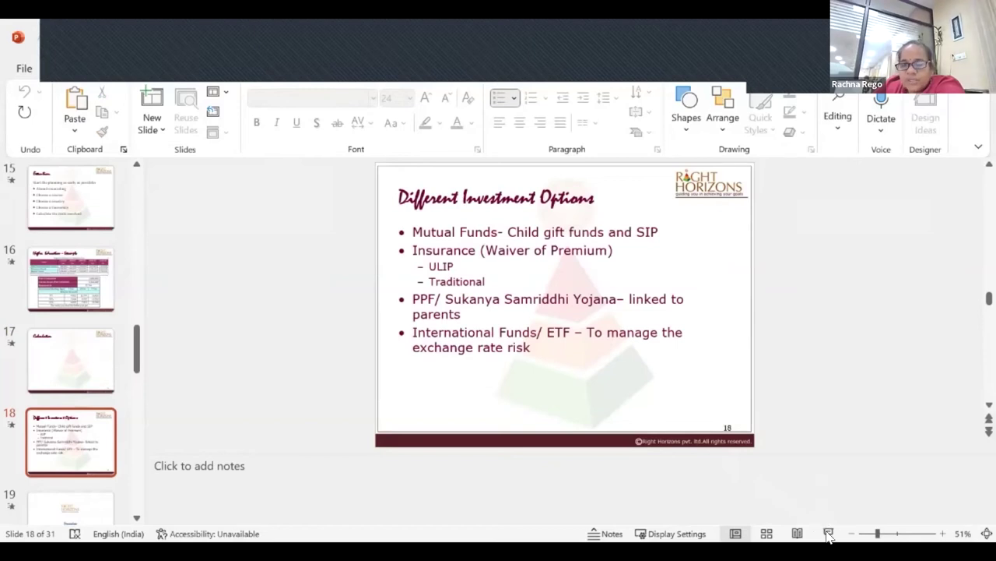
{"action": "left_click", "coordinate": [829, 534]}
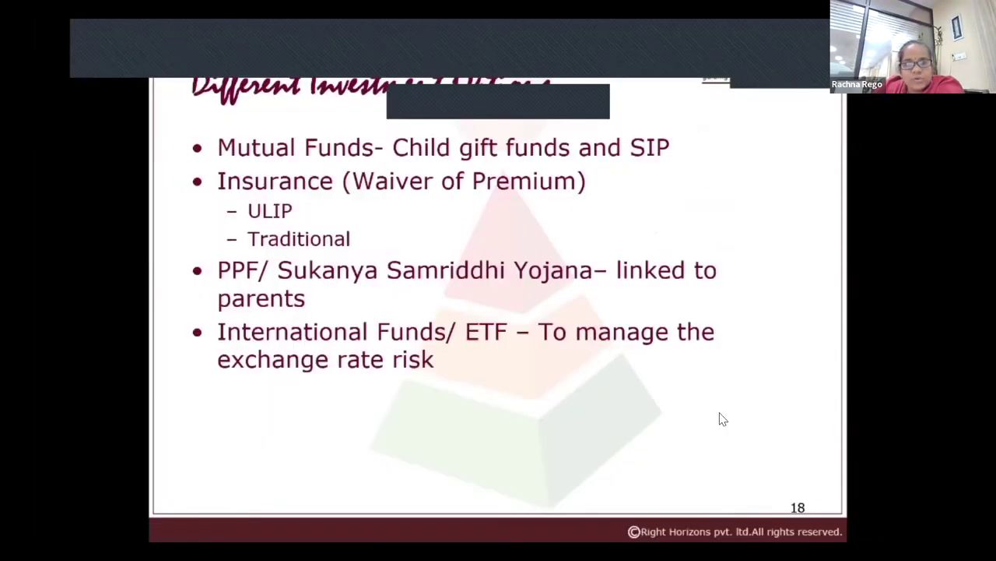